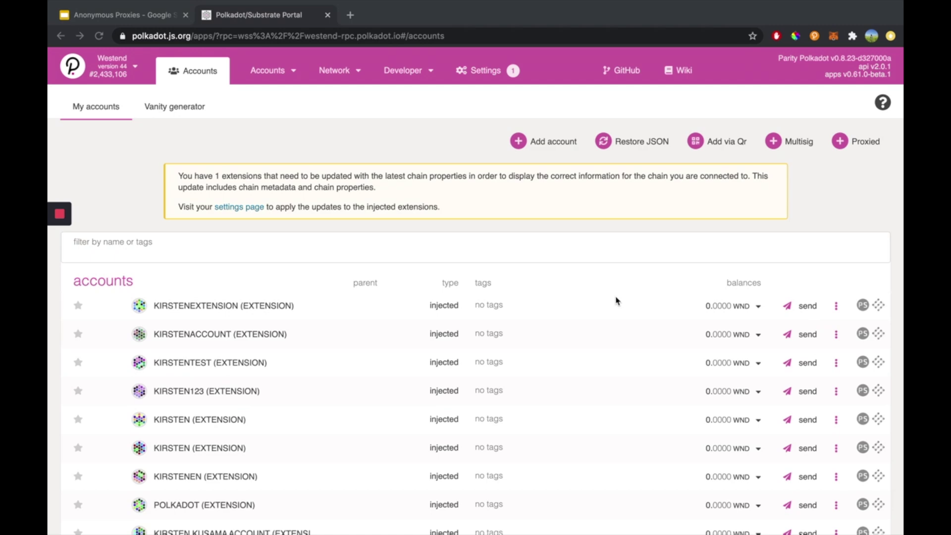
Scroll the My accounts list to the stash and proxy accounts and the 4.6882 WND total.
{"action": "left_click", "coordinate": [212, 143]}
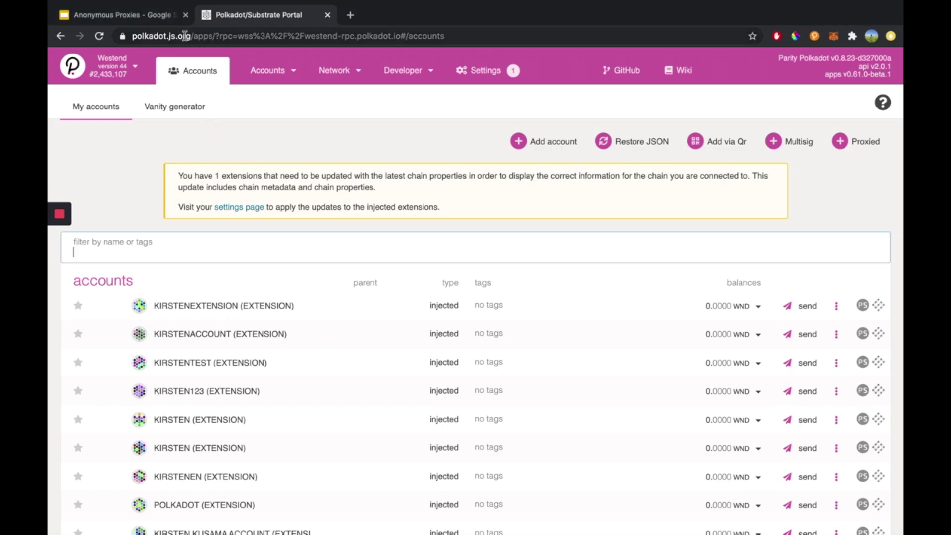
{"action": "mouse_move", "coordinate": [271, 74]}
{"action": "scroll", "coordinate": [568, 413], "scroll_direction": "down", "scroll_amount": 4}
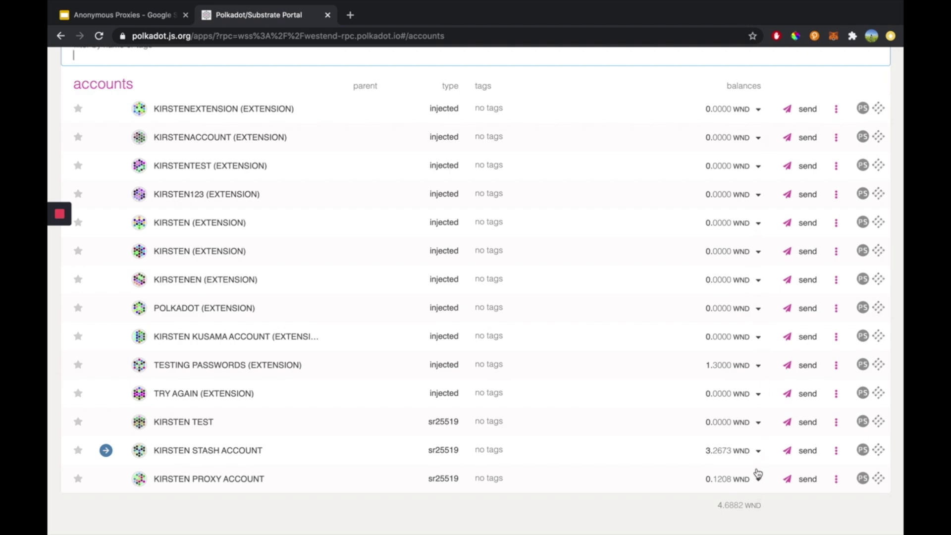
{"action": "left_click", "coordinate": [757, 452]}
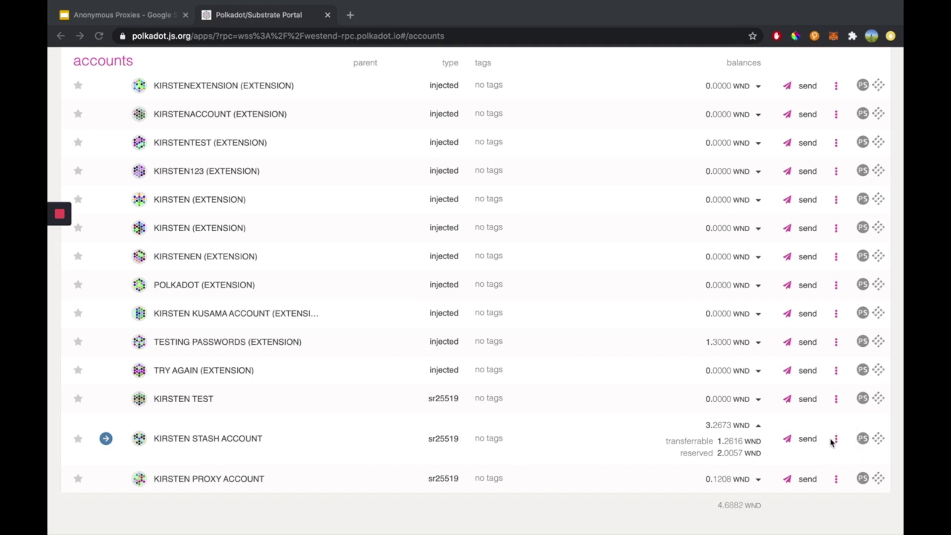
Open the stash account's actions menu, which offers Manage proxies and Set on-chain identity.
{"action": "left_click", "coordinate": [836, 439]}
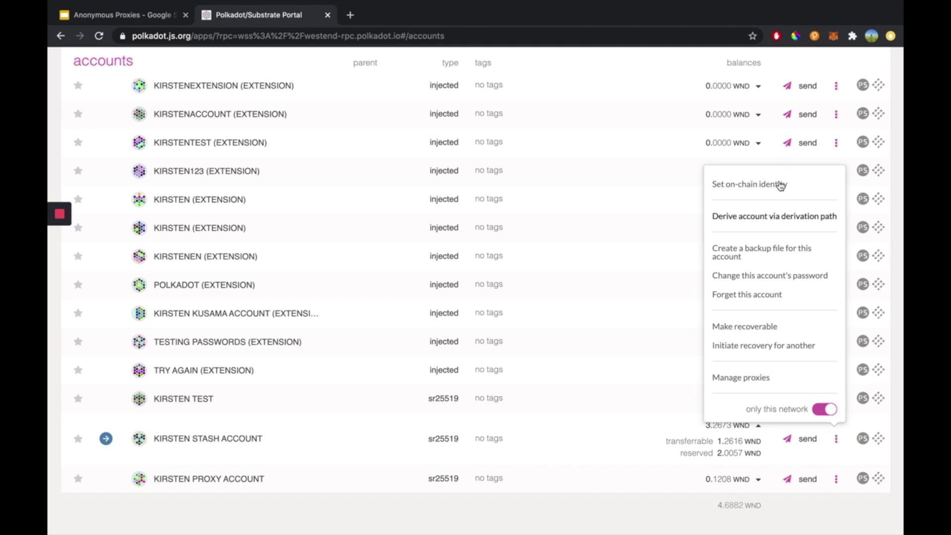
Check the stash and Kusama accounts' action menus, then go to Developer > Chain state.
{"action": "left_click", "coordinate": [681, 522]}
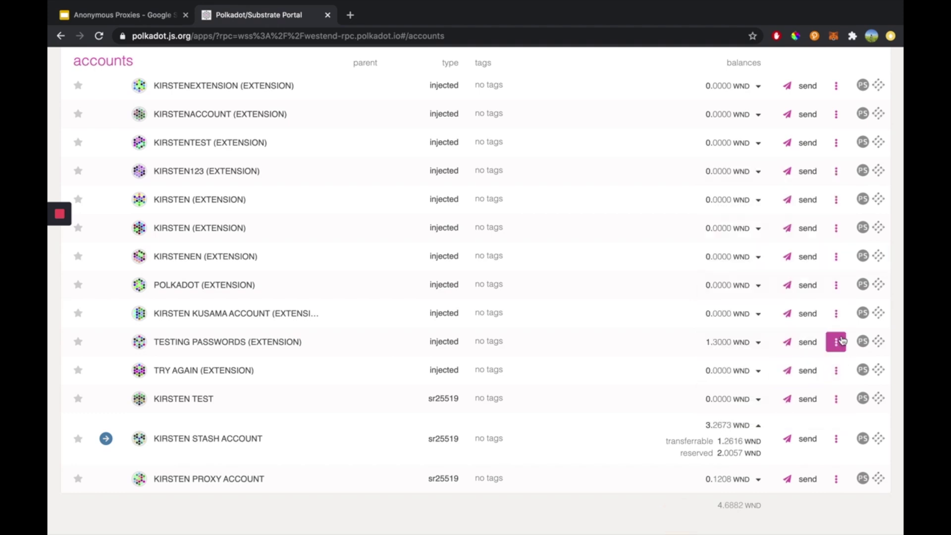
{"action": "left_click", "coordinate": [838, 320]}
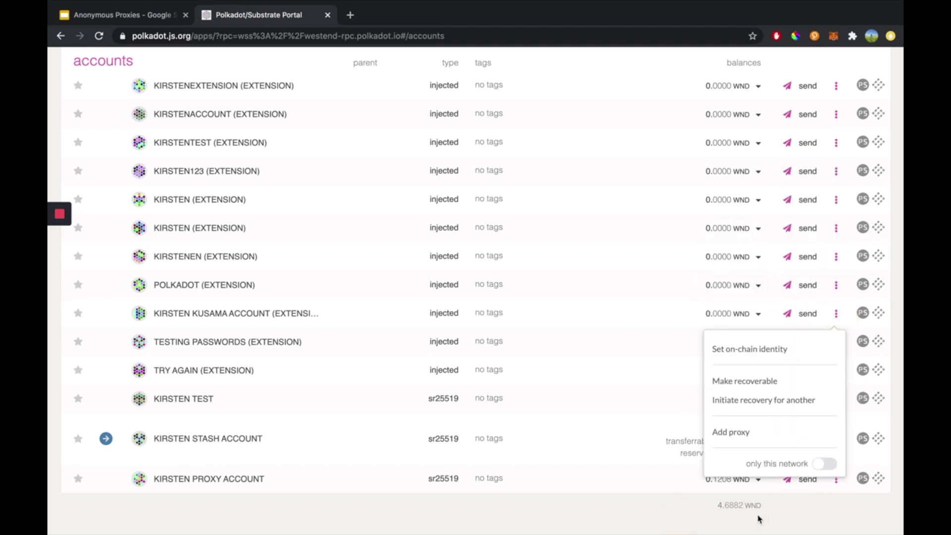
{"action": "left_click", "coordinate": [831, 515]}
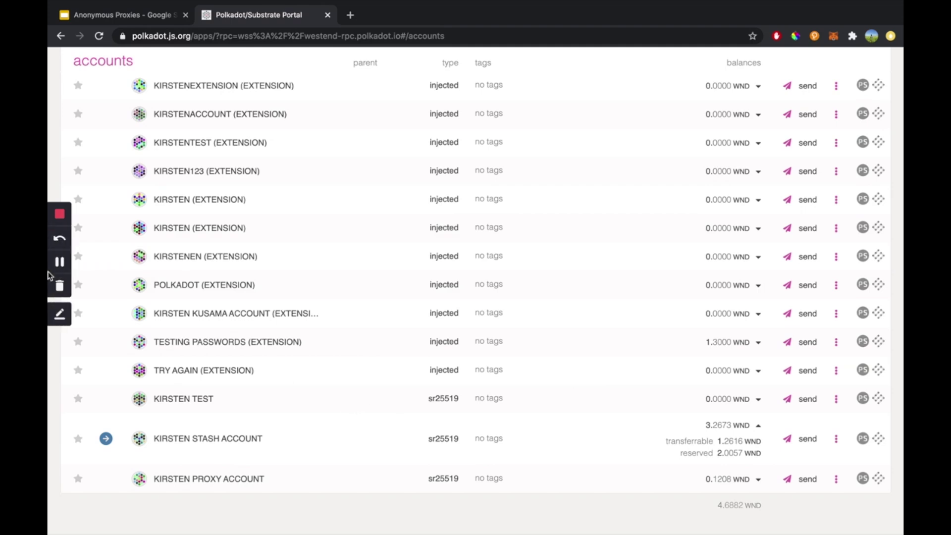
{"action": "left_click", "coordinate": [56, 261]}
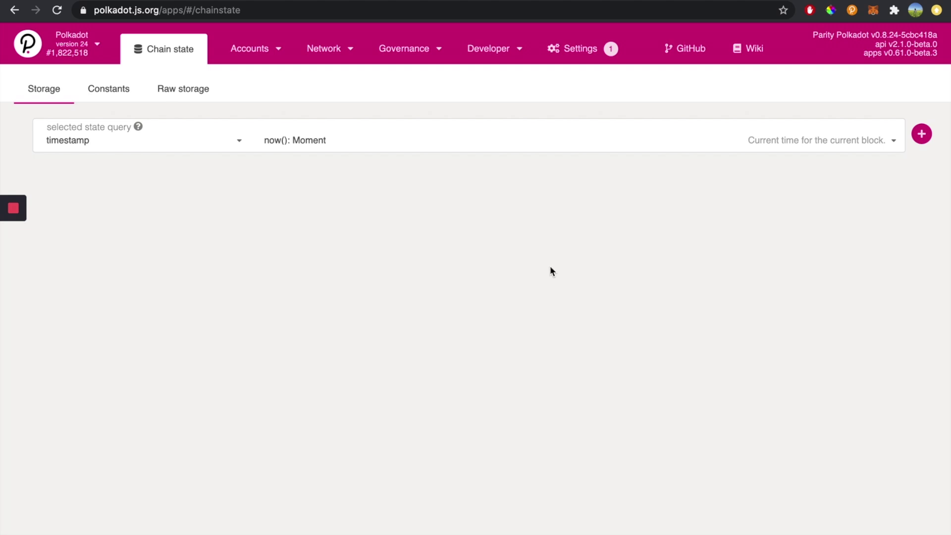
Set the storage query to balances.locks(AccountId) for the plain, non-extension account.
{"action": "mouse_move", "coordinate": [504, 70]}
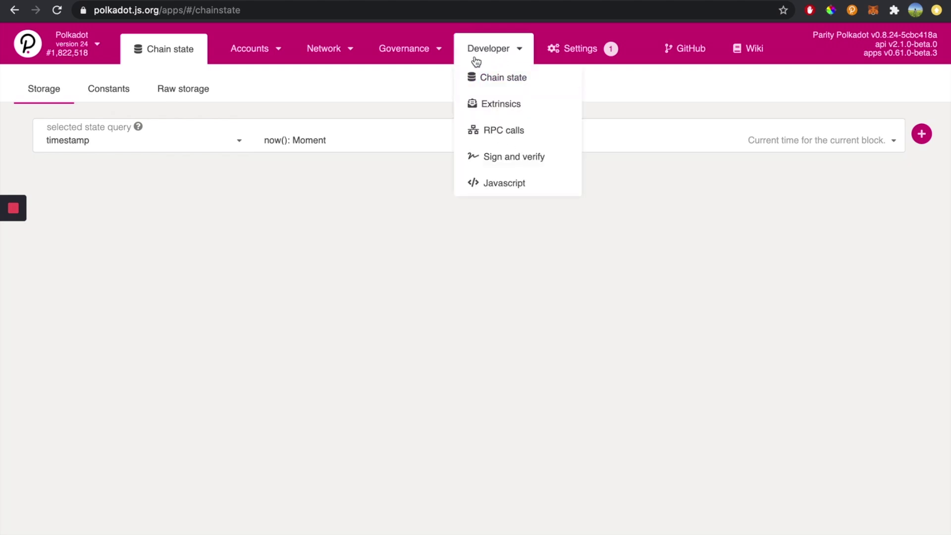
{"action": "left_click", "coordinate": [542, 79]}
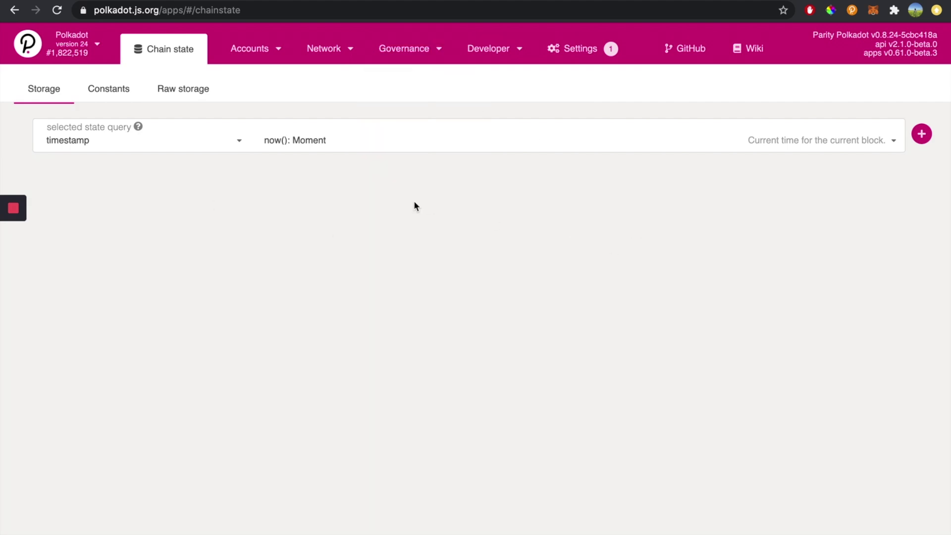
{"action": "left_click", "coordinate": [209, 150]}
{"action": "scroll", "coordinate": [198, 189], "scroll_direction": "up", "scroll_amount": 2}
{"action": "scroll", "coordinate": [199, 189], "scroll_direction": "up", "scroll_amount": 10}
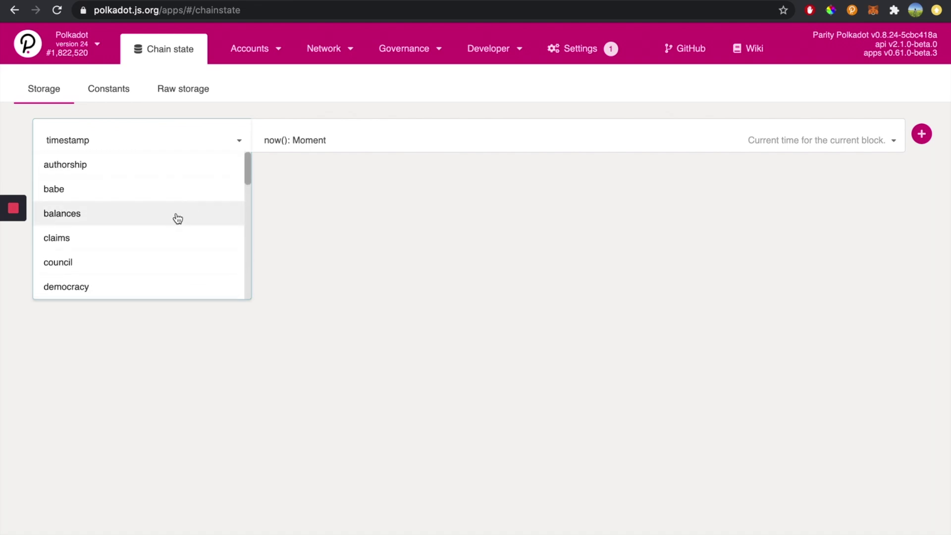
{"action": "left_click", "coordinate": [176, 215]}
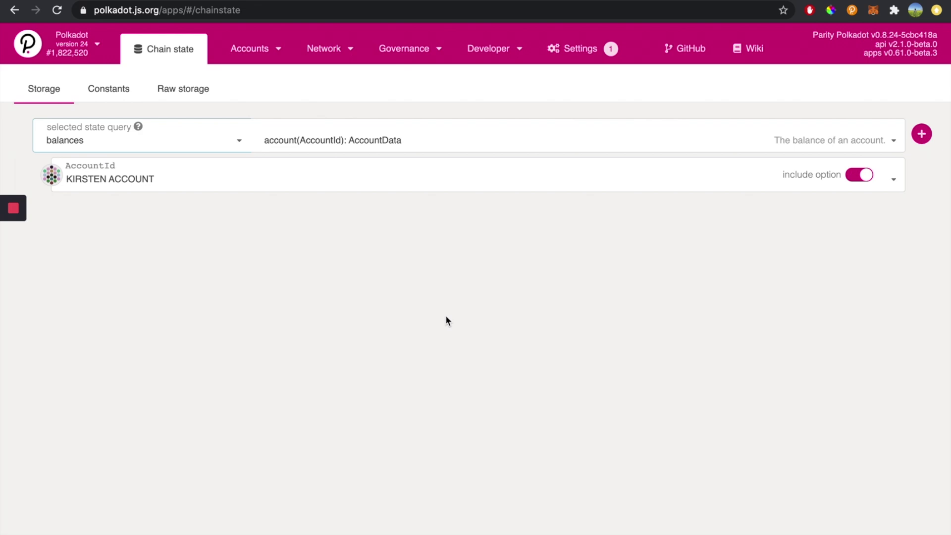
{"action": "left_click", "coordinate": [410, 149]}
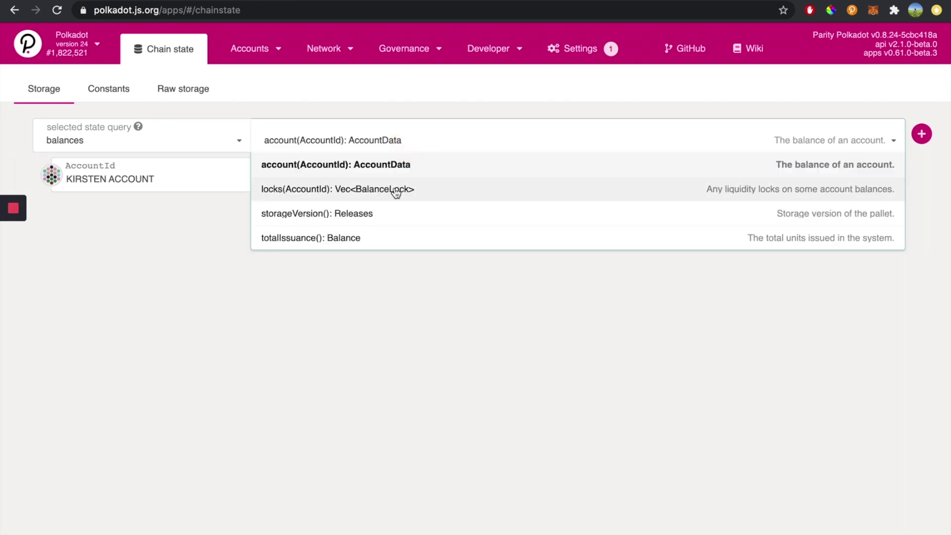
{"action": "left_click", "coordinate": [454, 189]}
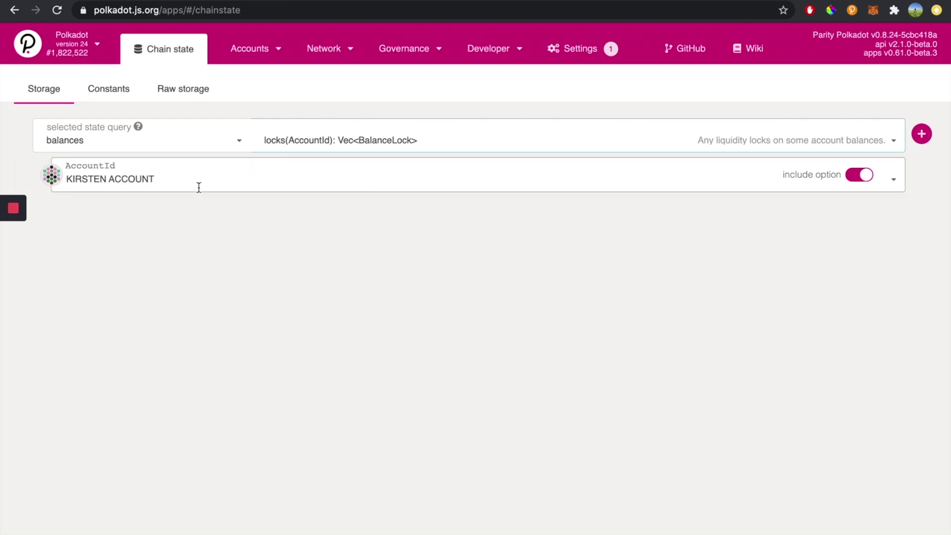
{"action": "left_click", "coordinate": [380, 179]}
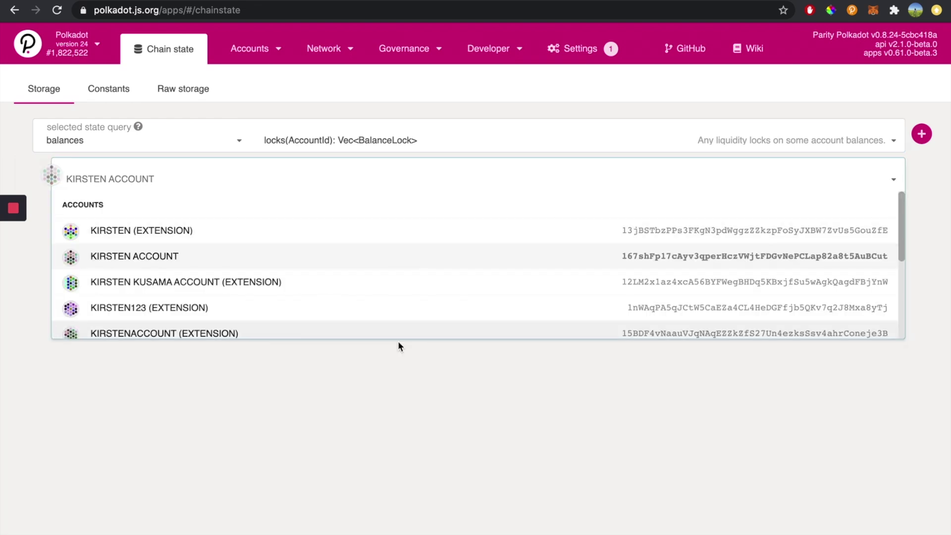
{"action": "scroll", "coordinate": [402, 311], "scroll_direction": "down", "scroll_amount": 5}
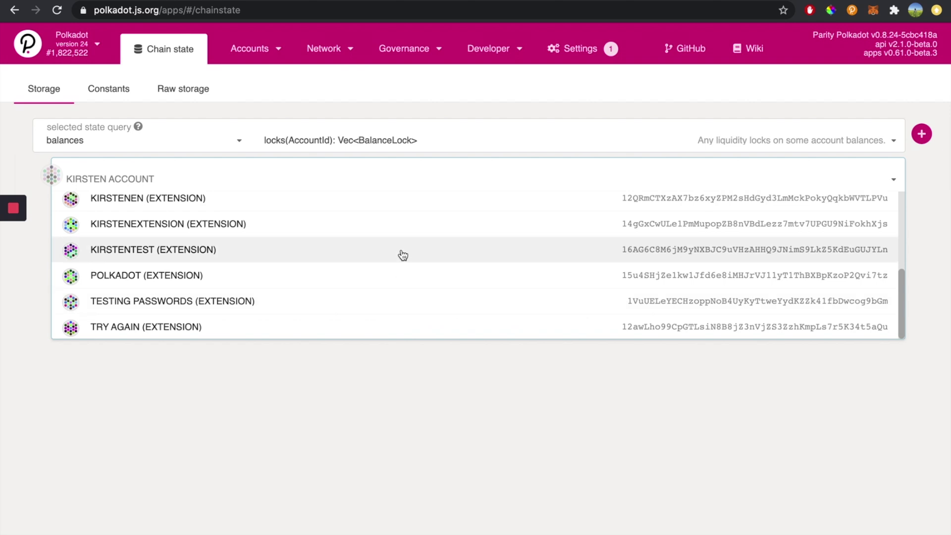
{"action": "scroll", "coordinate": [410, 263], "scroll_direction": "up", "scroll_amount": 5}
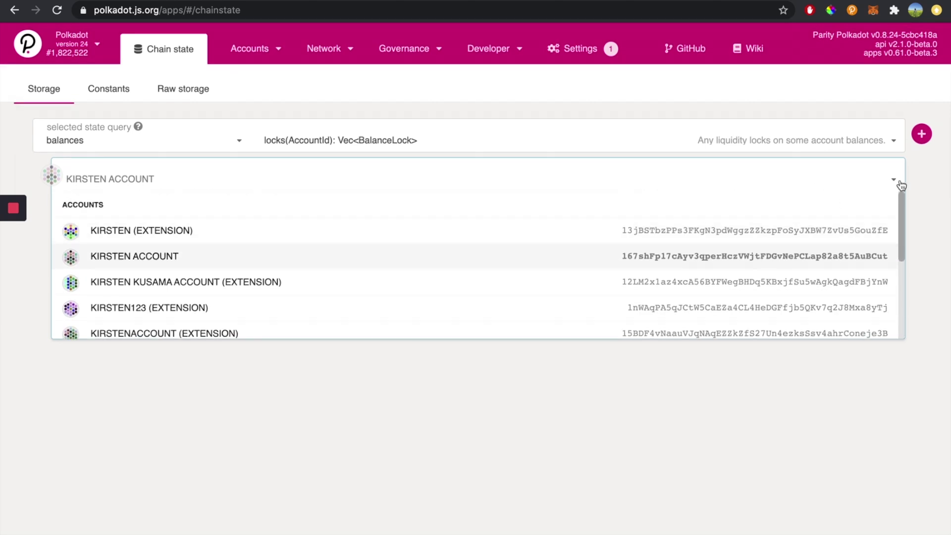
{"action": "left_click", "coordinate": [895, 179]}
Disable 'include option' and run balances.locks for all accounts, showing 40.0580 and 232.3039 DOT staking locks.
{"action": "left_click", "coordinate": [858, 177]}
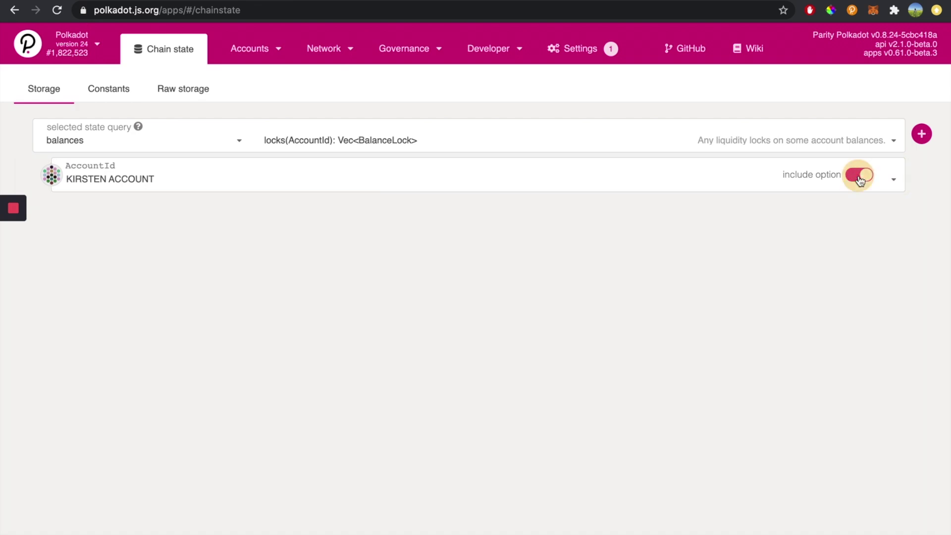
{"action": "left_click", "coordinate": [922, 133]}
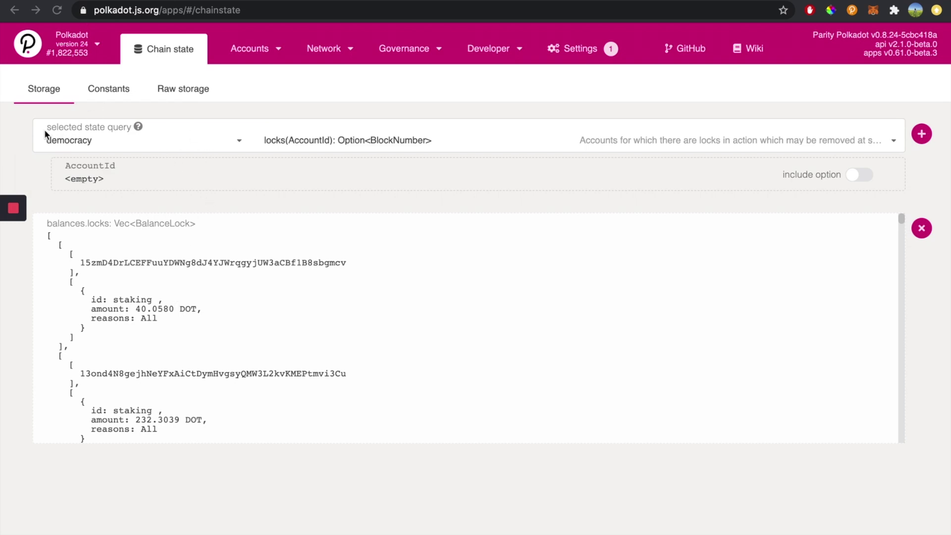
Run democracy.locks for the extension test account, which returns an empty result.
{"action": "left_click", "coordinate": [225, 206]}
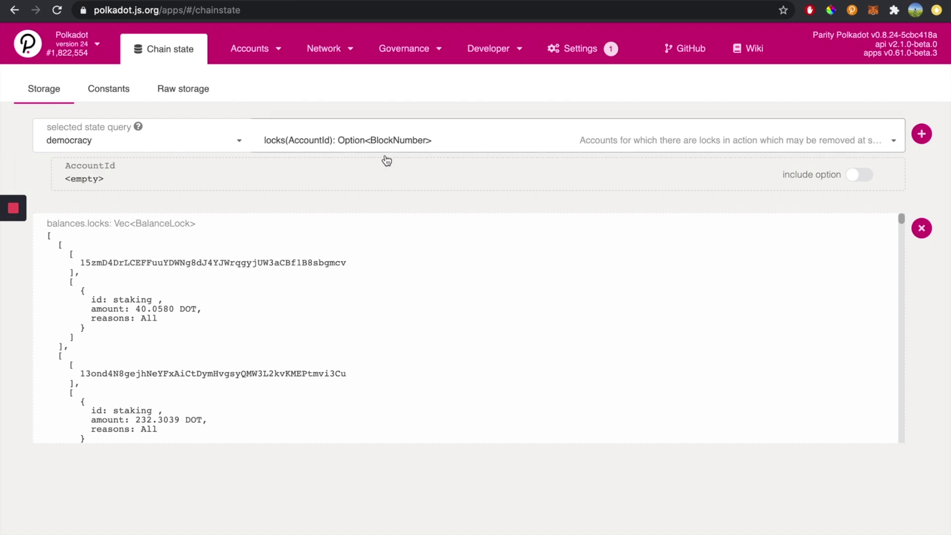
{"action": "left_click", "coordinate": [860, 175]}
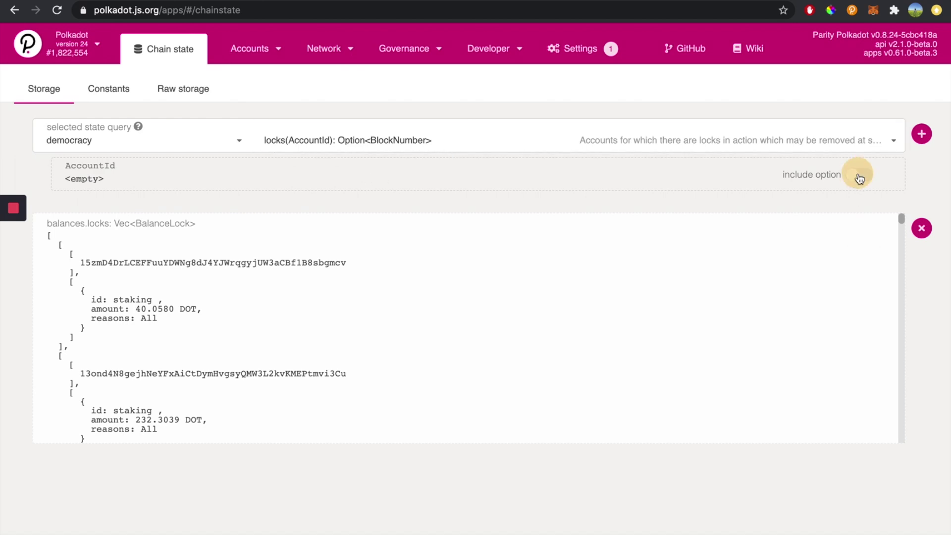
{"action": "left_click", "coordinate": [333, 177]}
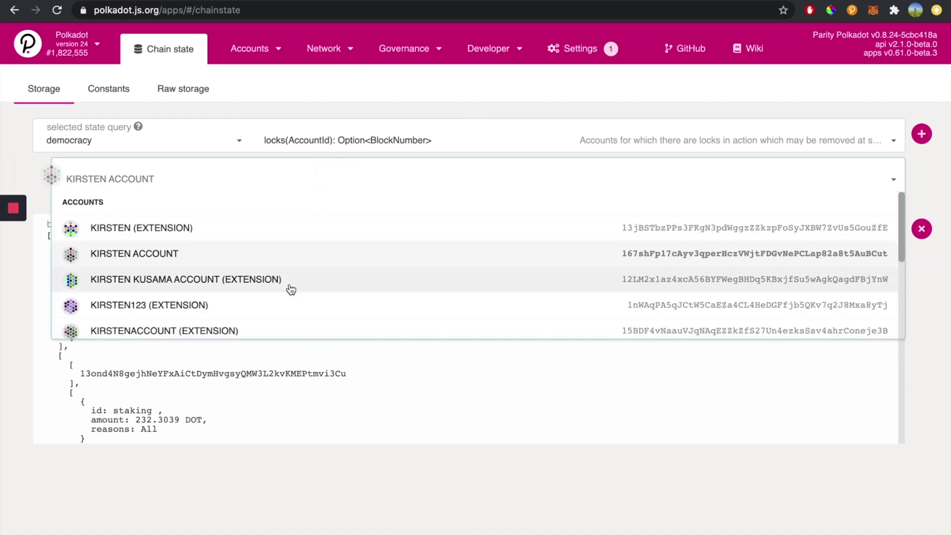
{"action": "scroll", "coordinate": [291, 288], "scroll_direction": "down", "scroll_amount": 5}
{"action": "scroll", "coordinate": [291, 289], "scroll_direction": "down", "scroll_amount": 1}
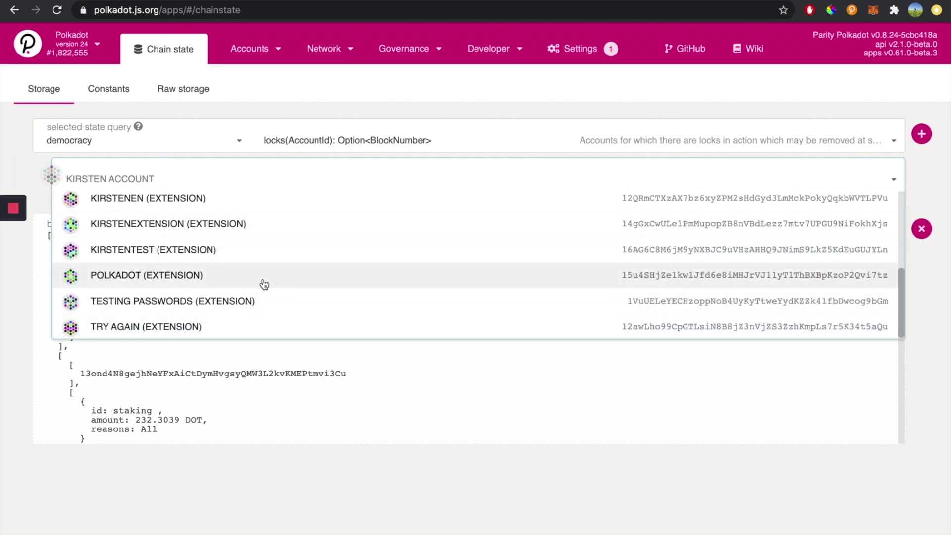
{"action": "left_click", "coordinate": [265, 249]}
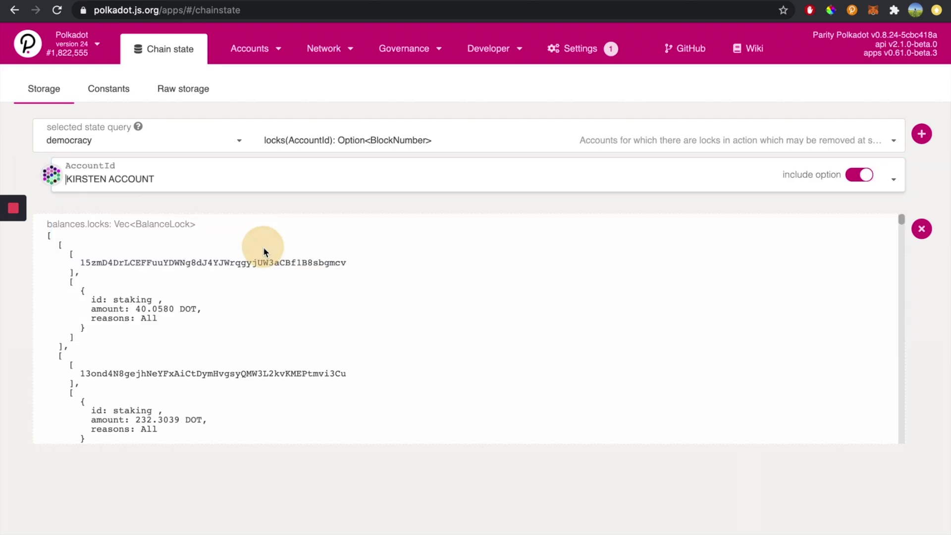
{"action": "left_click", "coordinate": [922, 134]}
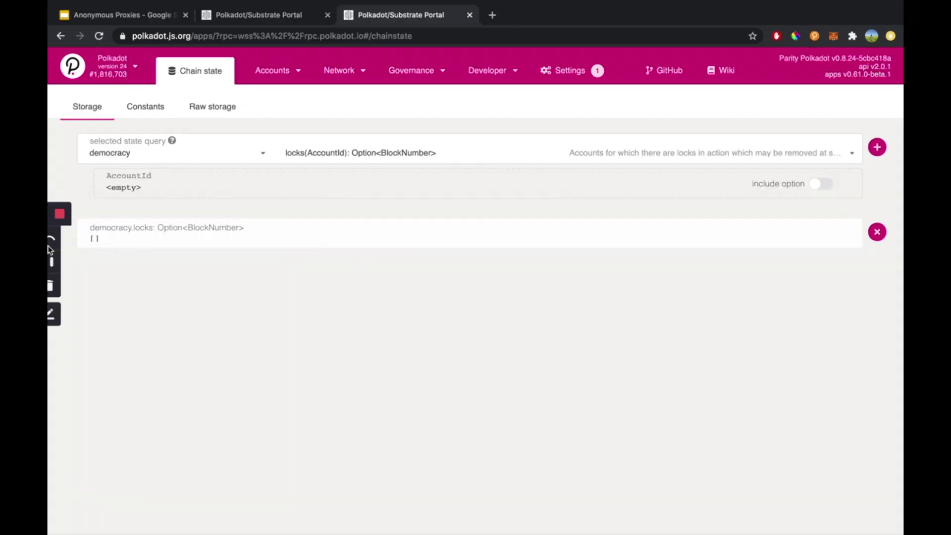
{"action": "left_click", "coordinate": [59, 262]}
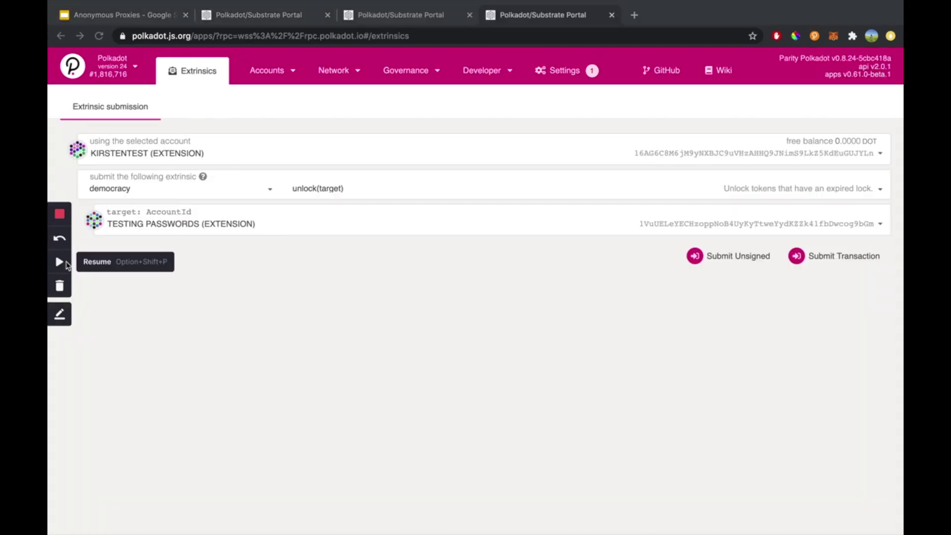
Go to Developer > Extrinsics for a democracy unlock(target) call targeting TESTING PASSWORDS (EXTENSION).
{"action": "left_click", "coordinate": [60, 261]}
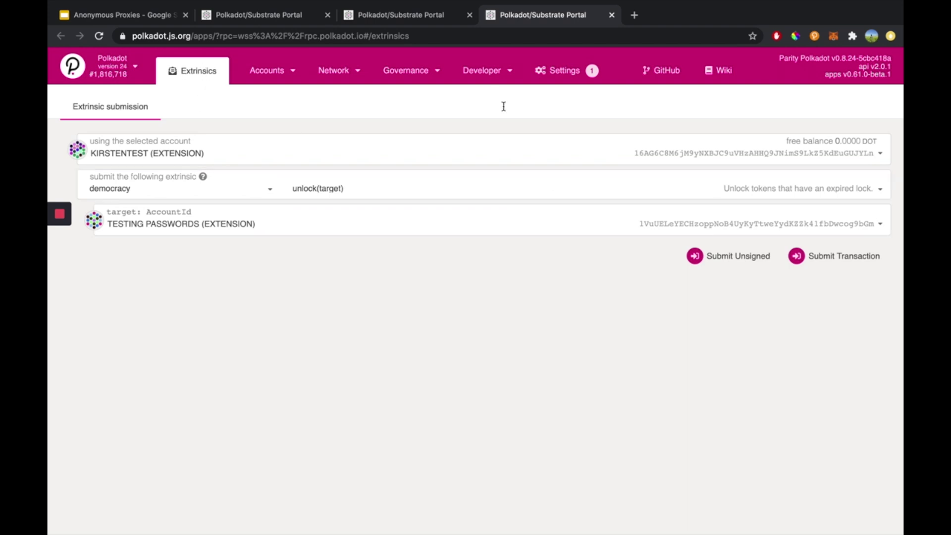
{"action": "mouse_move", "coordinate": [491, 79]}
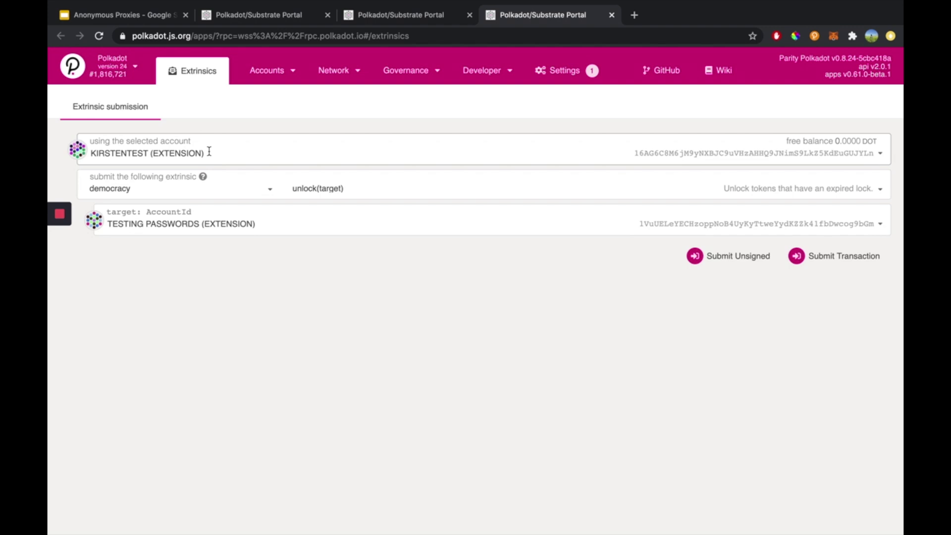
Keep the sender unchanged and switch the unlock target to the plain, non-extension account.
{"action": "left_click", "coordinate": [281, 158]}
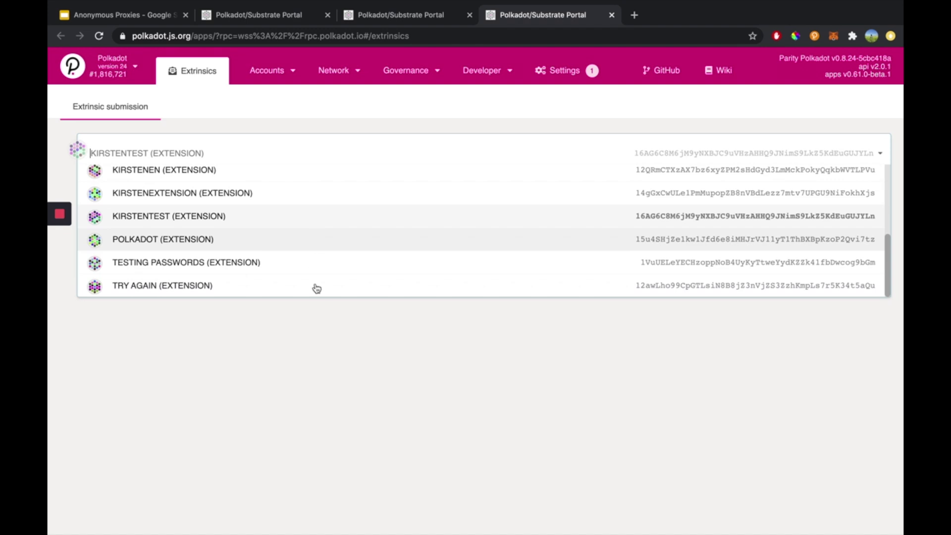
{"action": "left_click", "coordinate": [310, 339]}
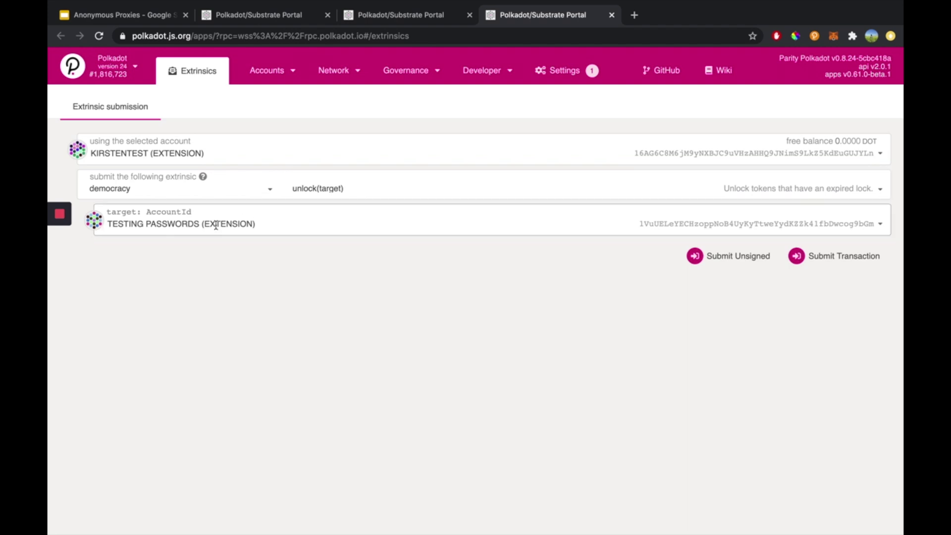
{"action": "left_click", "coordinate": [297, 232]}
{"action": "scroll", "coordinate": [311, 321], "scroll_direction": "up", "scroll_amount": 3}
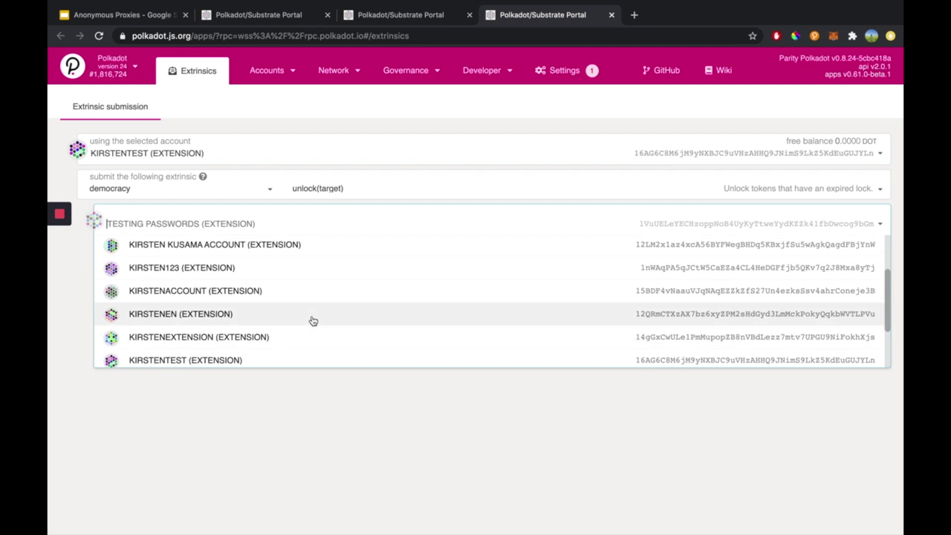
{"action": "scroll", "coordinate": [313, 321], "scroll_direction": "up", "scroll_amount": 3}
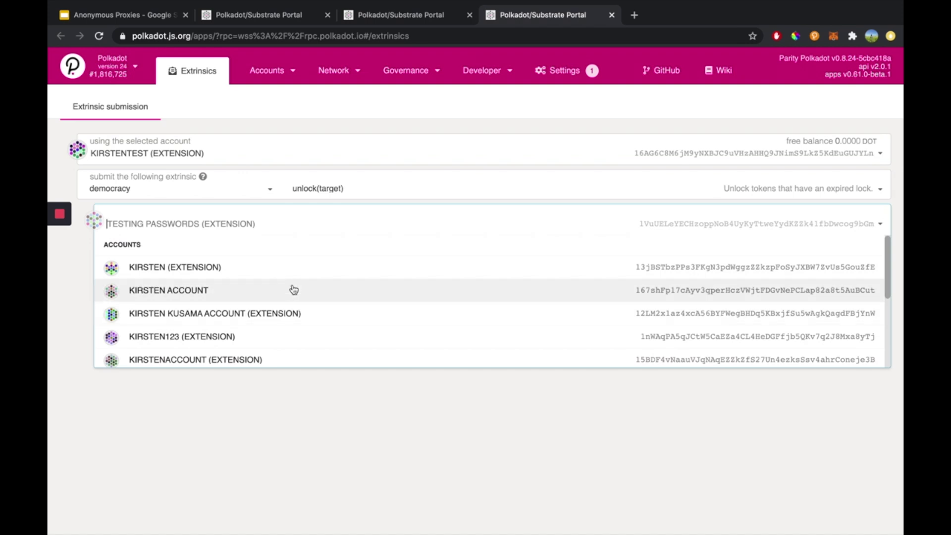
{"action": "left_click", "coordinate": [292, 289]}
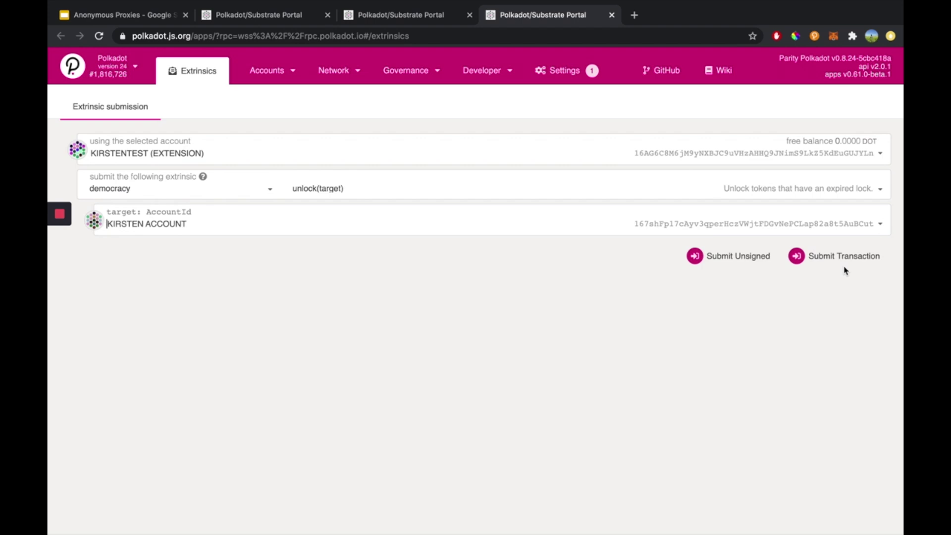
{"action": "left_click", "coordinate": [104, 219]}
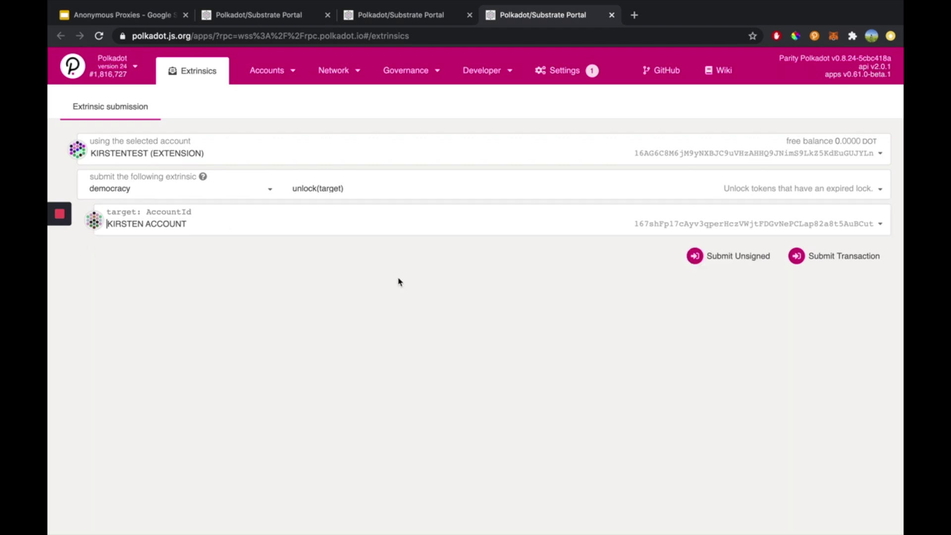